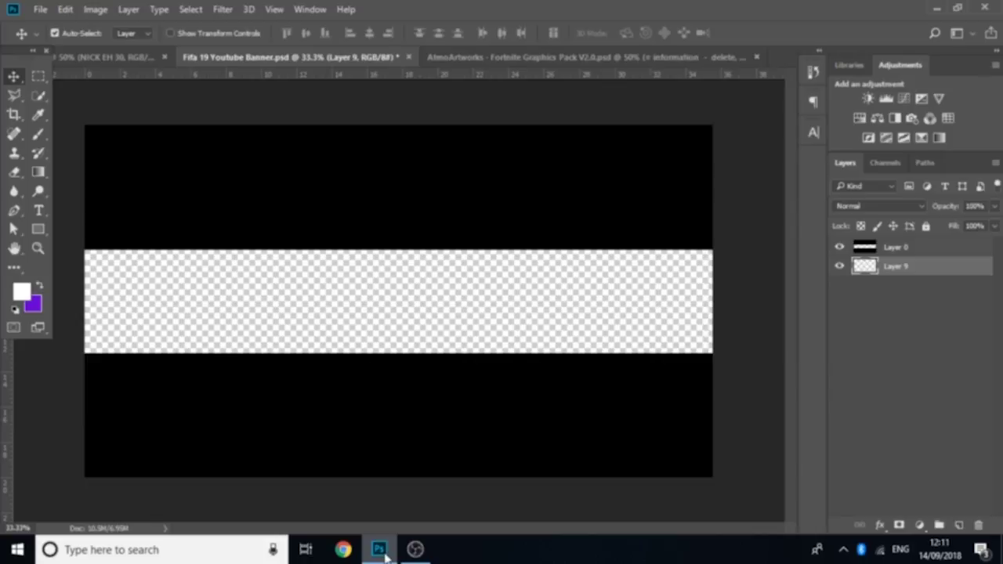
Step: Switch to the NICK EH 30 example banner and check the guides around its title text
left_click(102, 58)
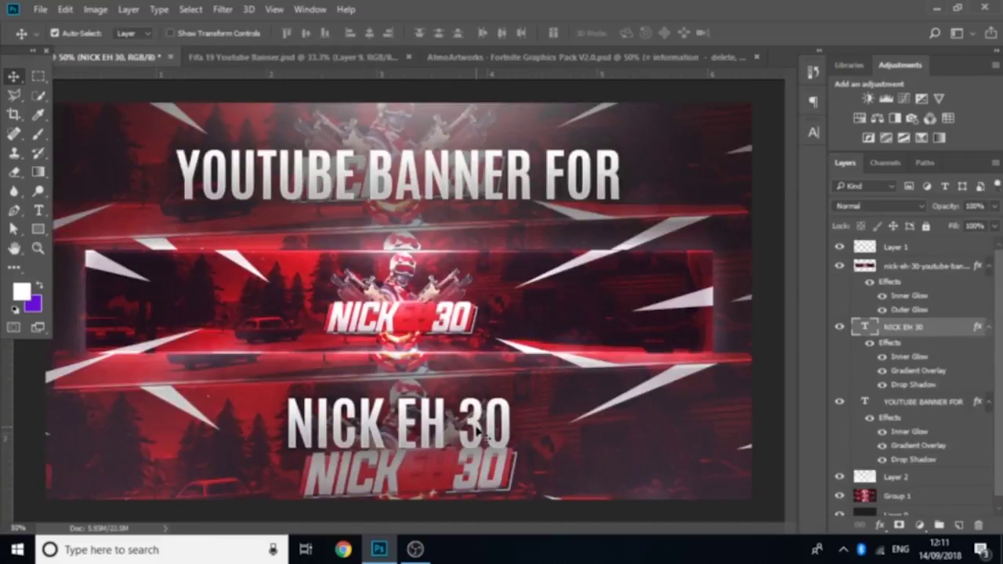
key("ctrl")
mouse_move(479, 434)
left_mouse_down()
mouse_move(480, 473)
mouse_move(481, 418)
mouse_move(482, 431)
left_mouse_up()
Step: Zoom in and out on the example banner to study its lettering and layout
key("ctrl+plus")
key("ctrl+minus")
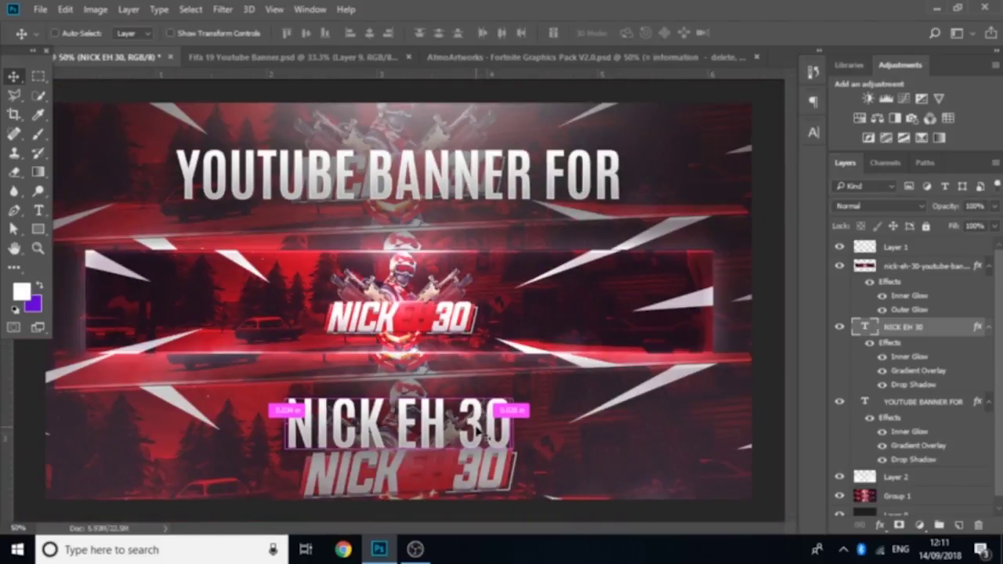
key("ctrl+plus")
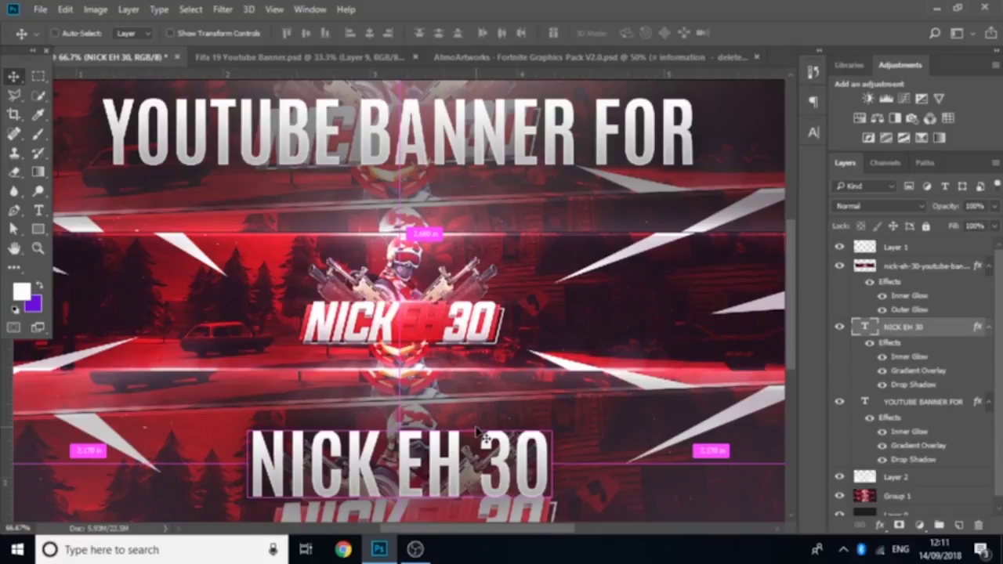
key("ctrl+minus")
key("ctrl+plus")
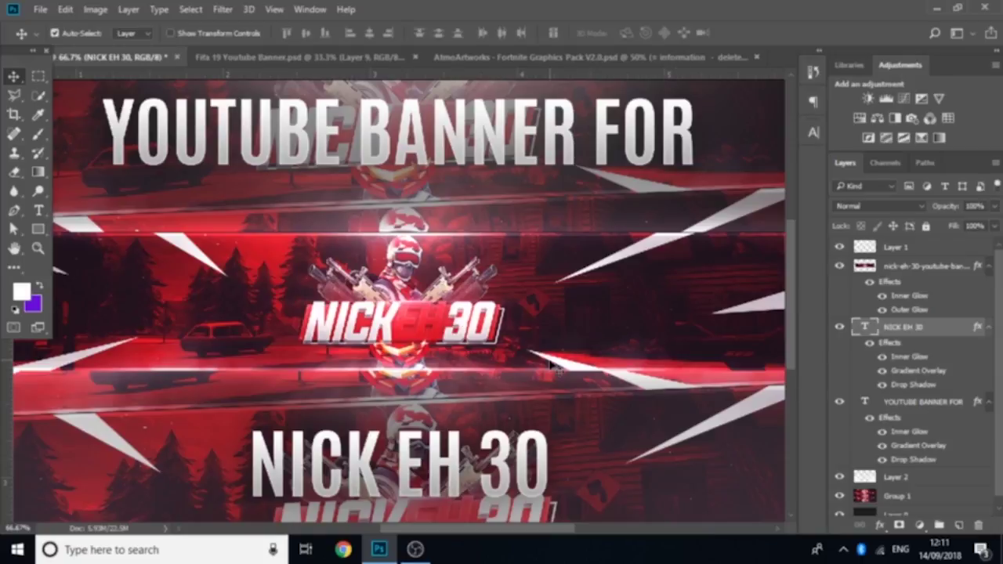
scroll(551, 364, "down", 2)
scroll(551, 364, "up", 1)
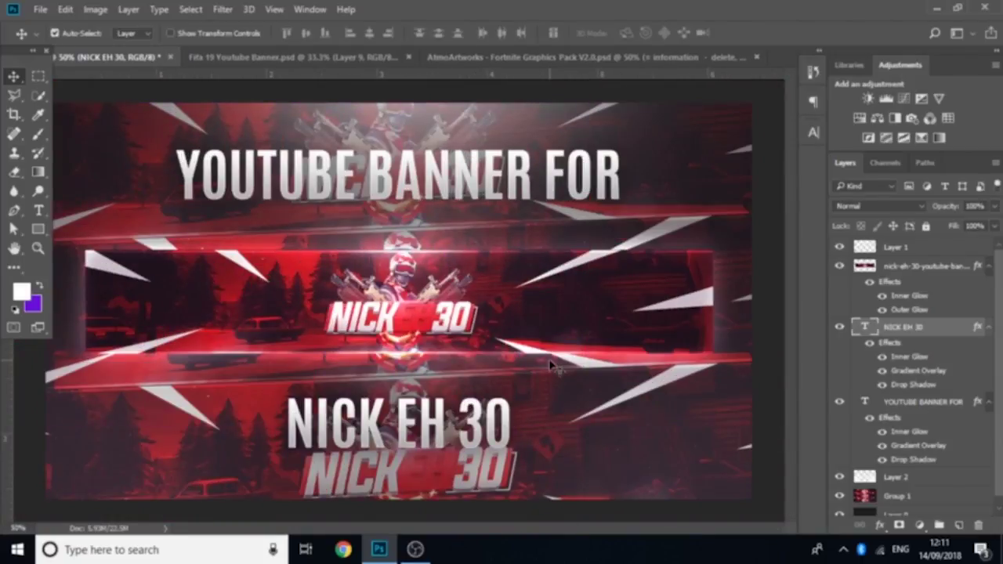
Step: In the Fortnite Graphics Pack, hide the info text layer and reveal the fortnite backrounds group
left_click(498, 61)
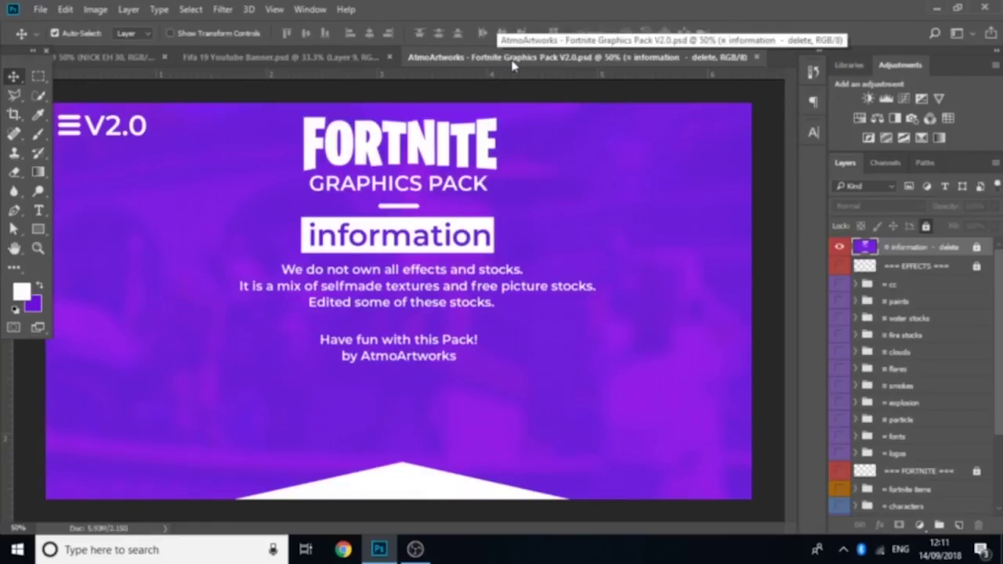
left_click(346, 61)
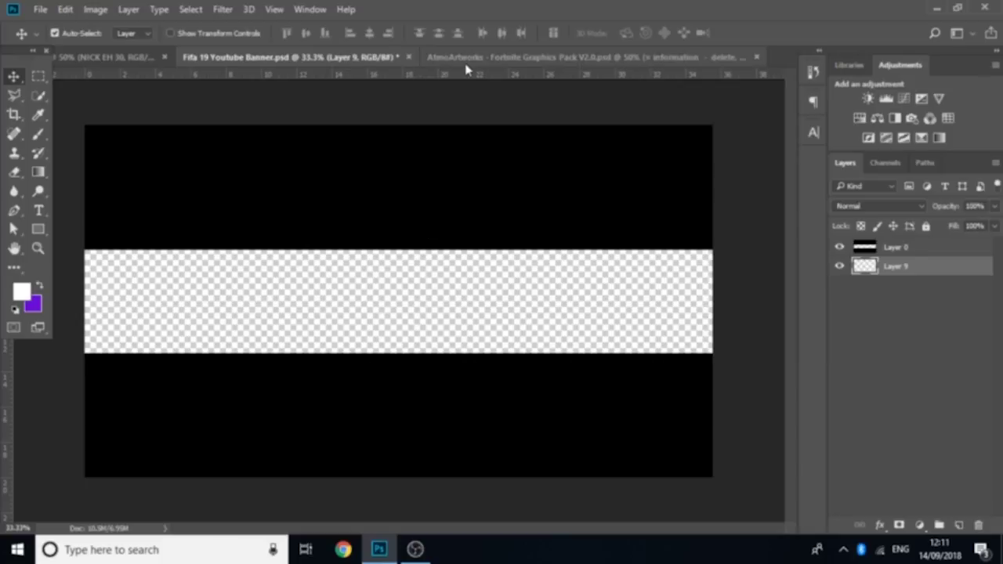
left_click(532, 62)
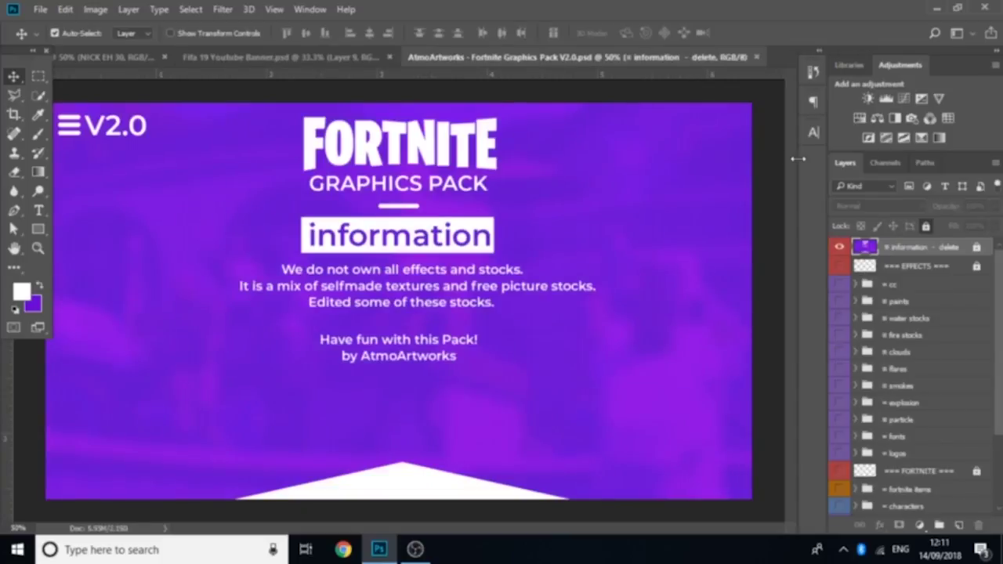
left_click(839, 246)
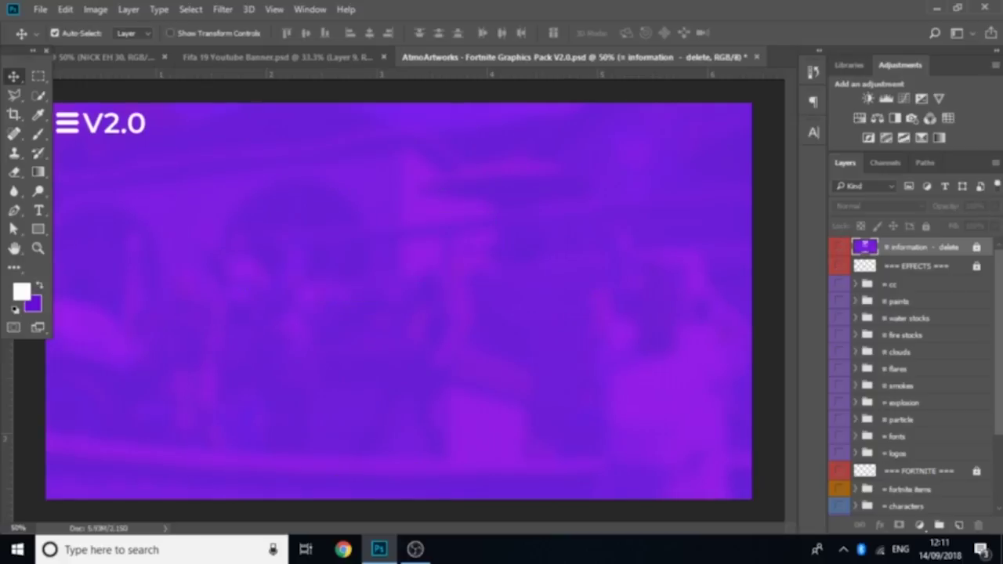
scroll(1001, 298, "down", 3)
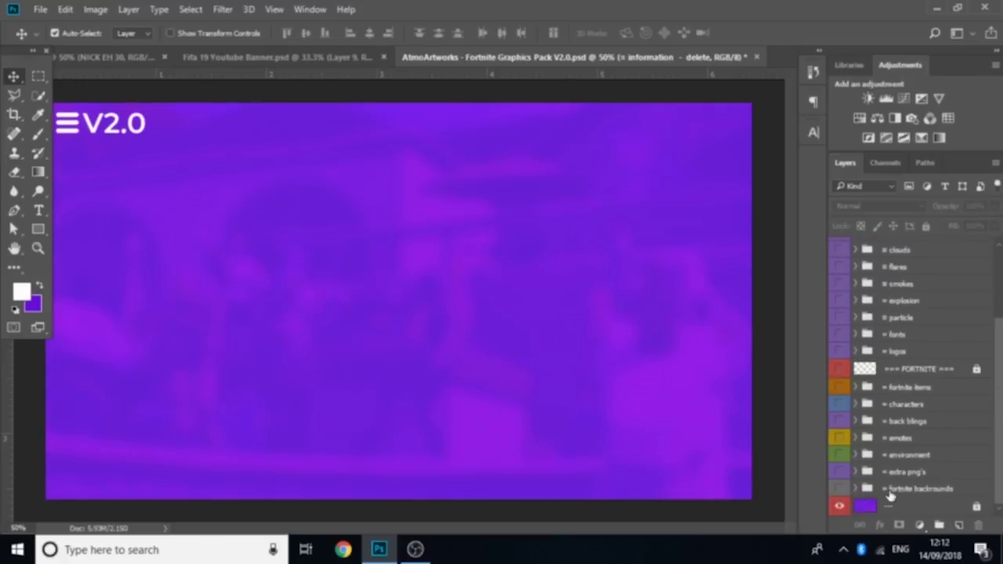
left_click(839, 488)
left_click(856, 489)
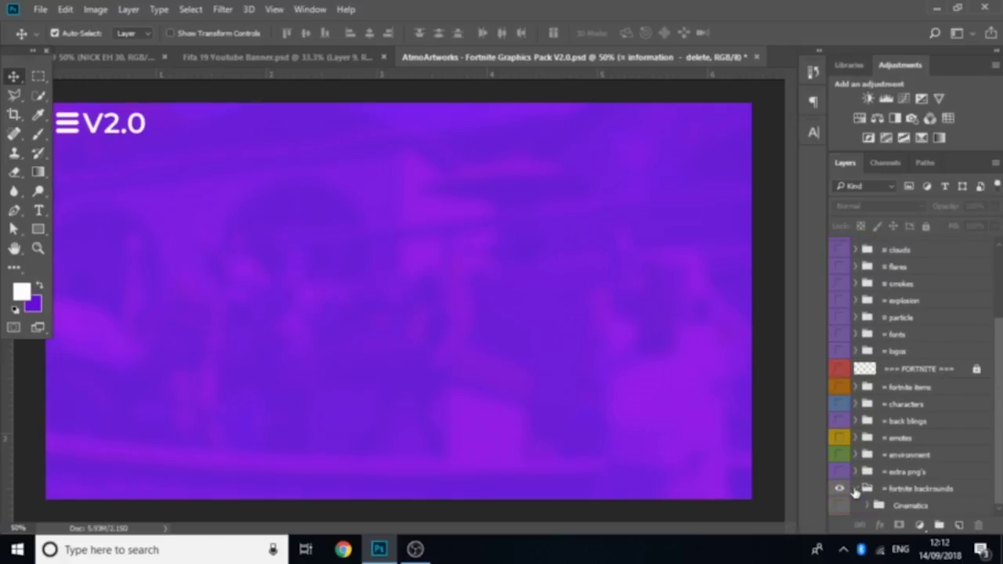
Step: Show the Cinematic 7 waterfall image from Cinematics and drag it into the Fifa 19 banner
scroll(1001, 468, "down", 2)
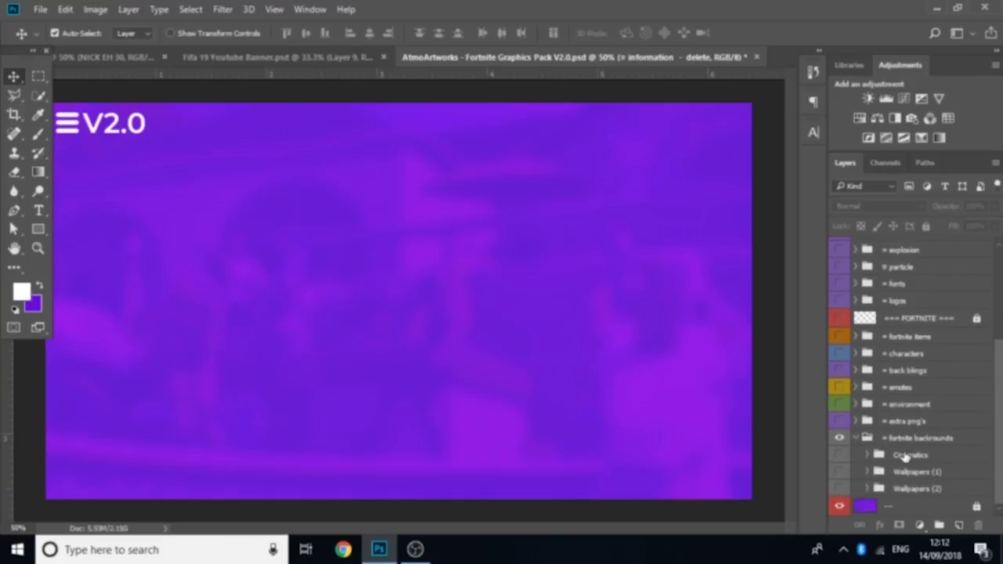
left_click(839, 454)
left_click(867, 455)
scroll(1000, 405, "down", 5)
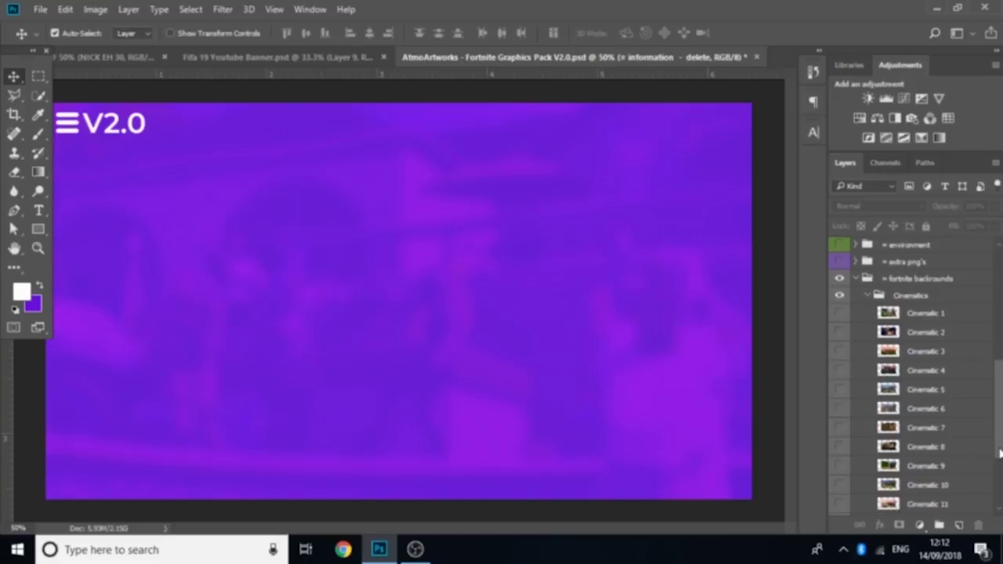
left_click(840, 446)
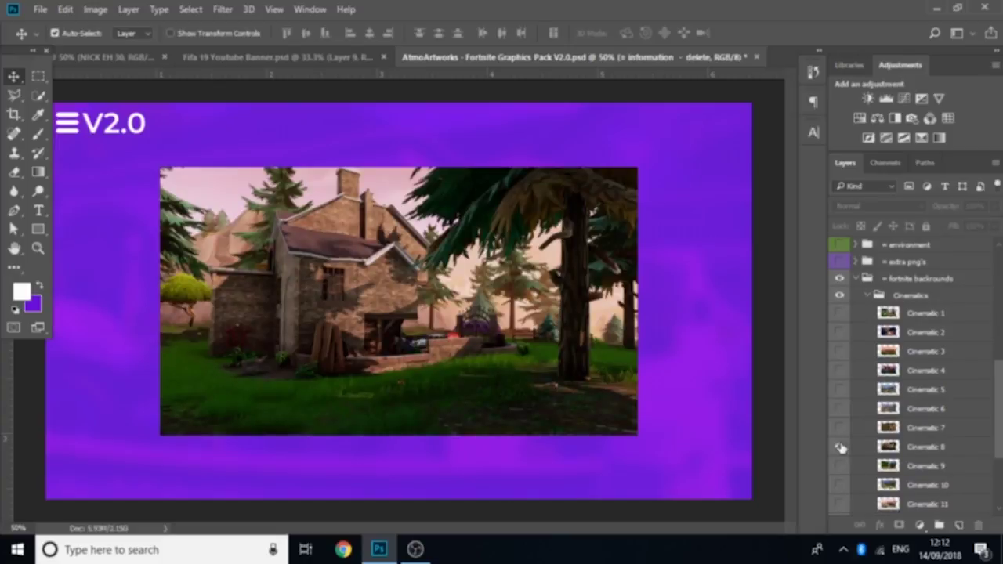
left_click(840, 446)
left_click(840, 429)
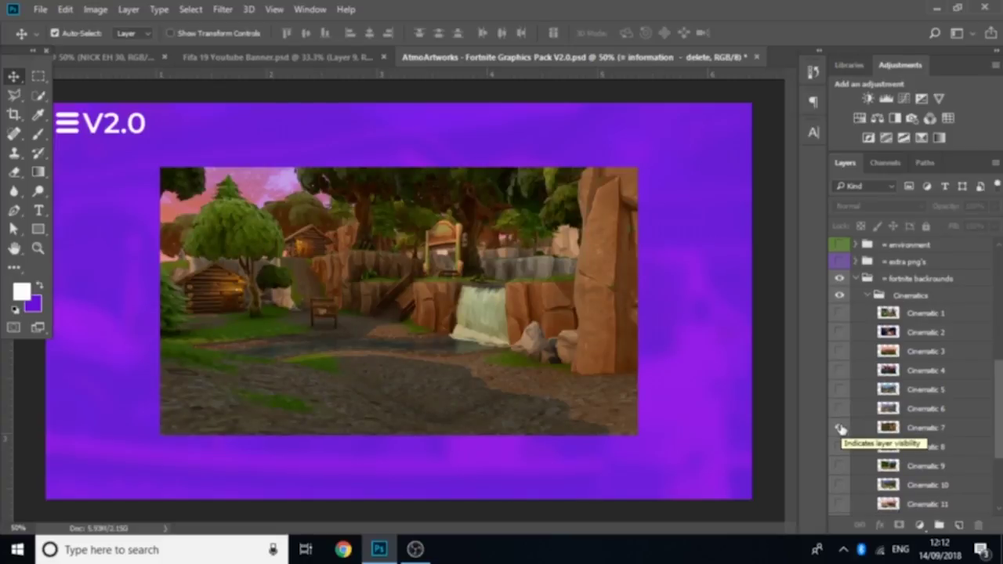
left_click(909, 431)
left_click_drag(351, 303, 528, 289)
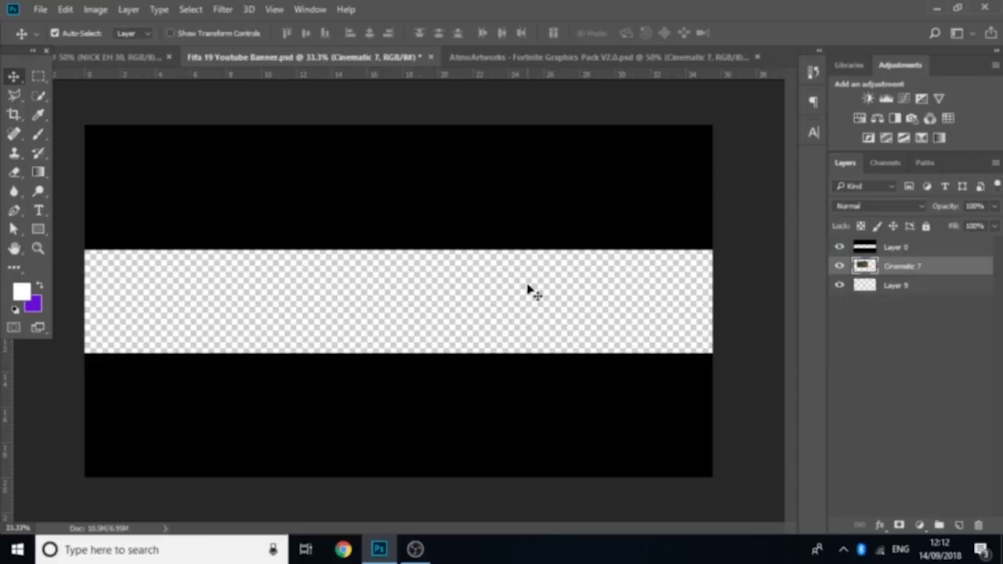
Step: Delete empty Layer 9 and scale the Cinematic 7 scene to fill the banner strip
left_click(910, 287)
key("Delete")
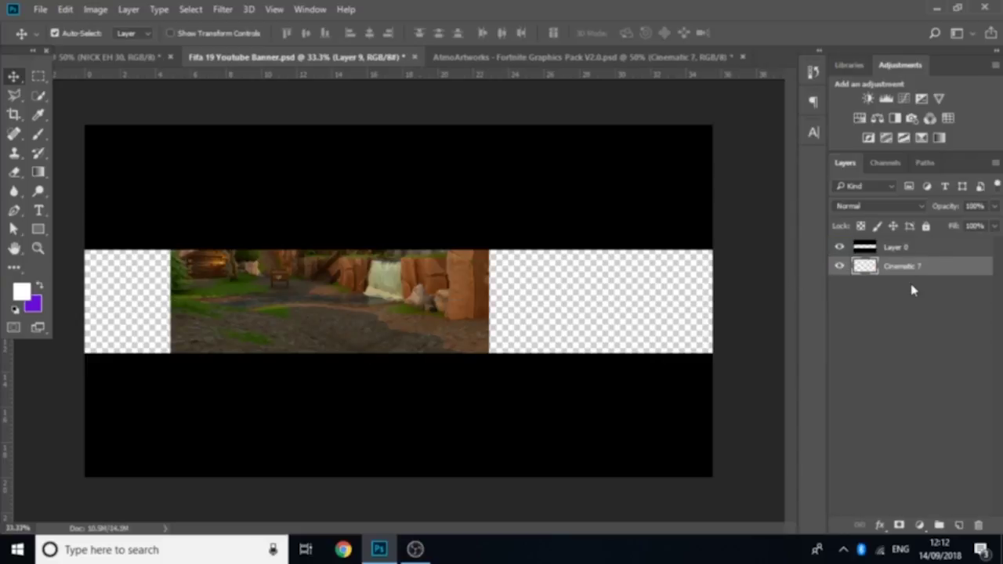
key("ctrl+t")
left_click_drag(451, 279, 521, 305)
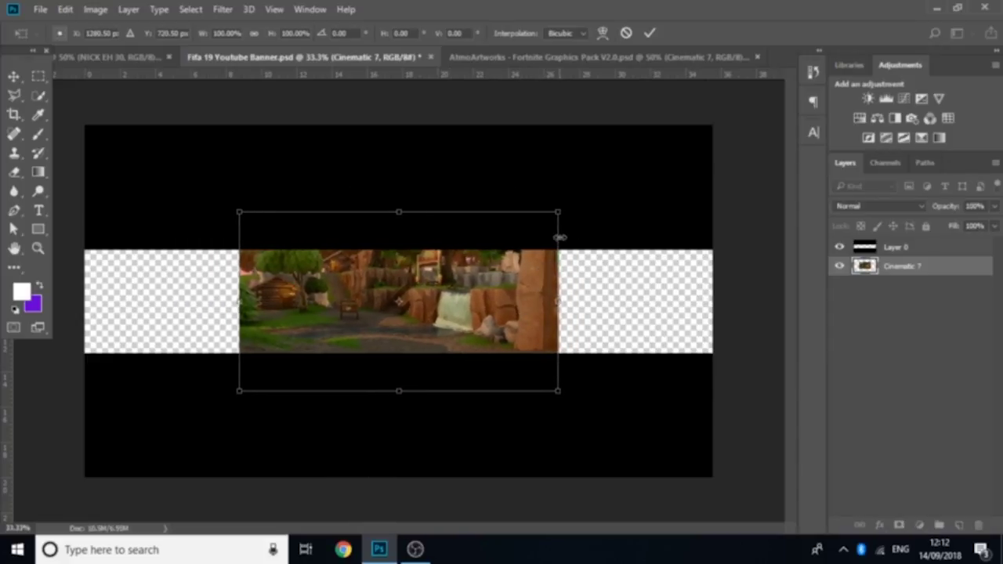
left_click_drag(557, 211, 719, 134)
key("Return")
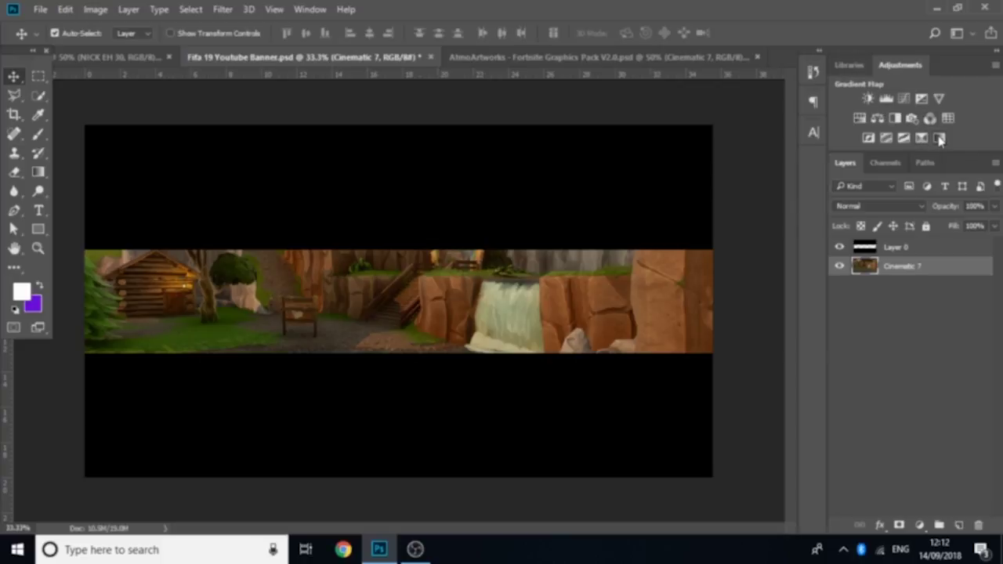
Step: Close the NICK EH 30 example without saving, then add a Gradient Map adjustment layer
left_click(150, 59)
left_click(172, 59)
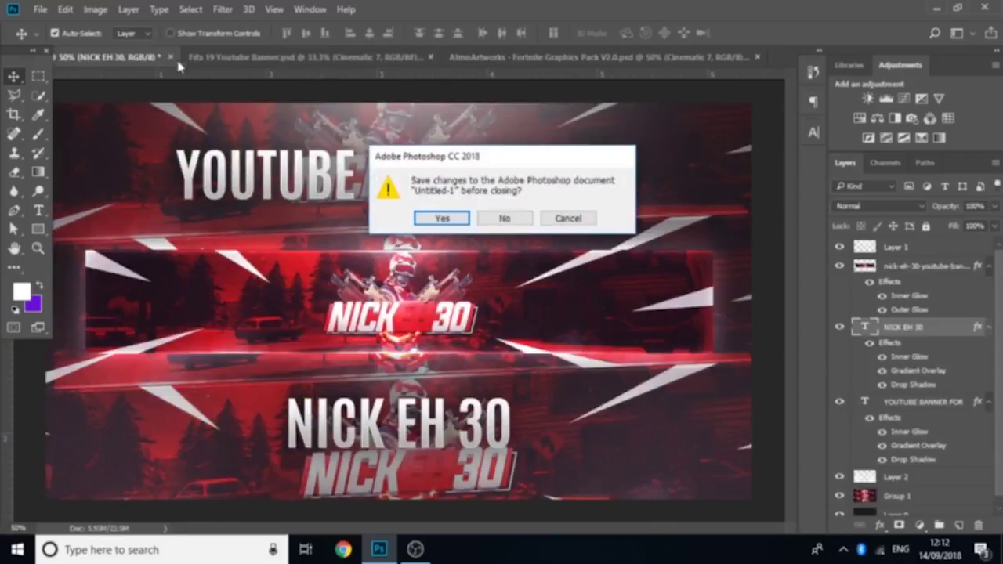
left_click(520, 220)
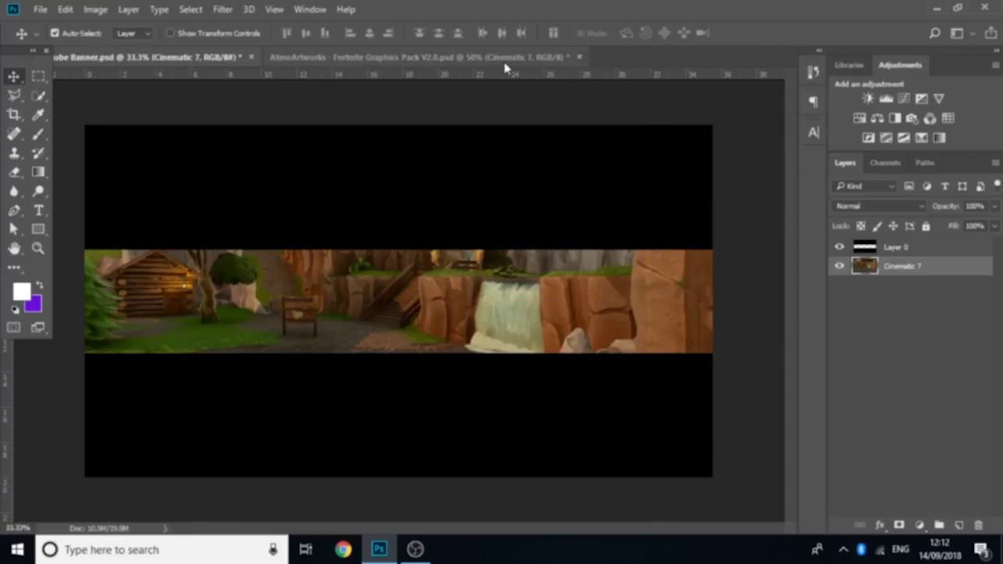
left_click(939, 140)
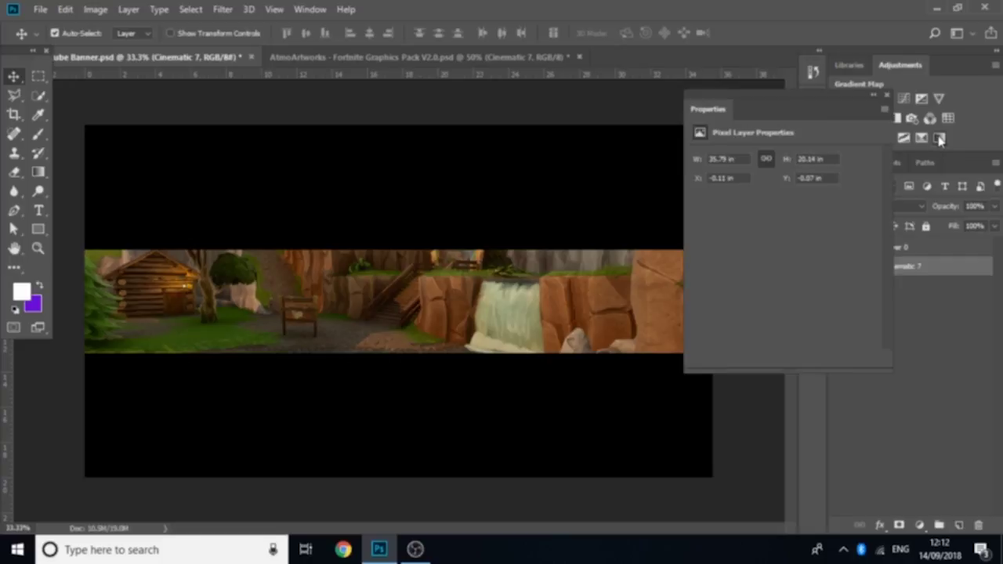
Step: Build a black-to-purple gradient map, keeping the left stop black and moving the purple stop to 79%
left_click(779, 168)
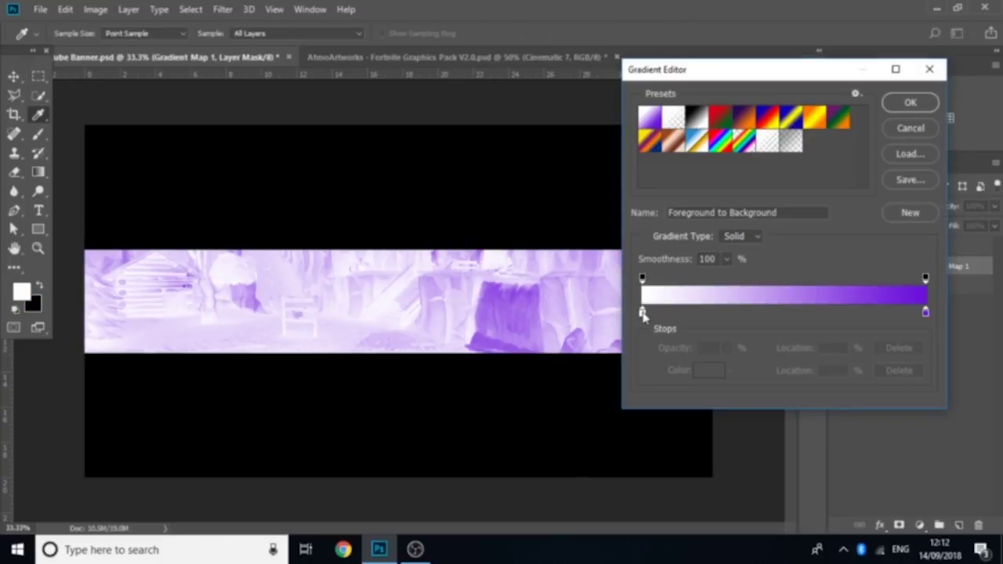
double_click(642, 312)
left_click_drag(607, 408, 586, 442)
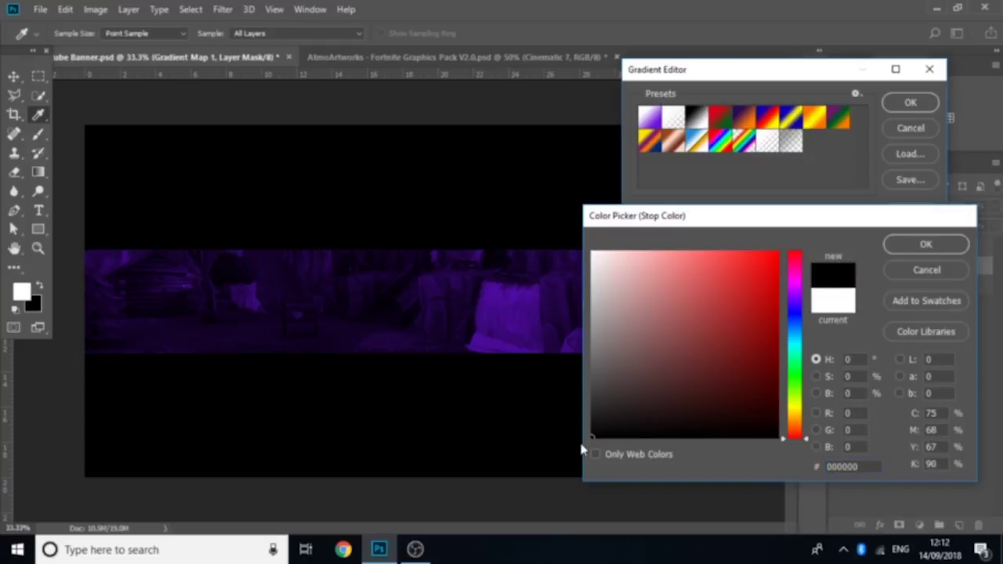
key("Return")
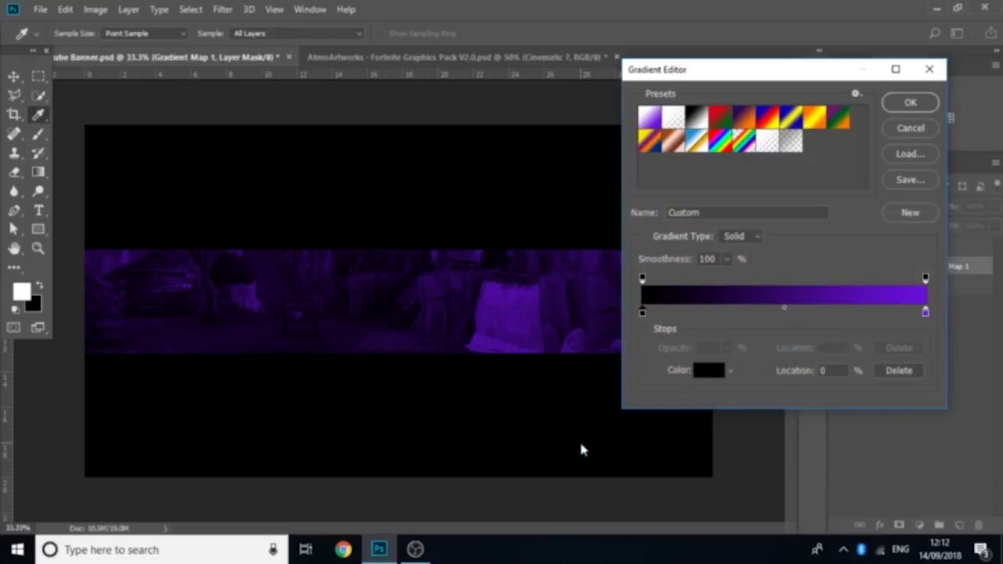
double_click(925, 312)
left_click_drag(805, 335, 796, 310)
key("Return")
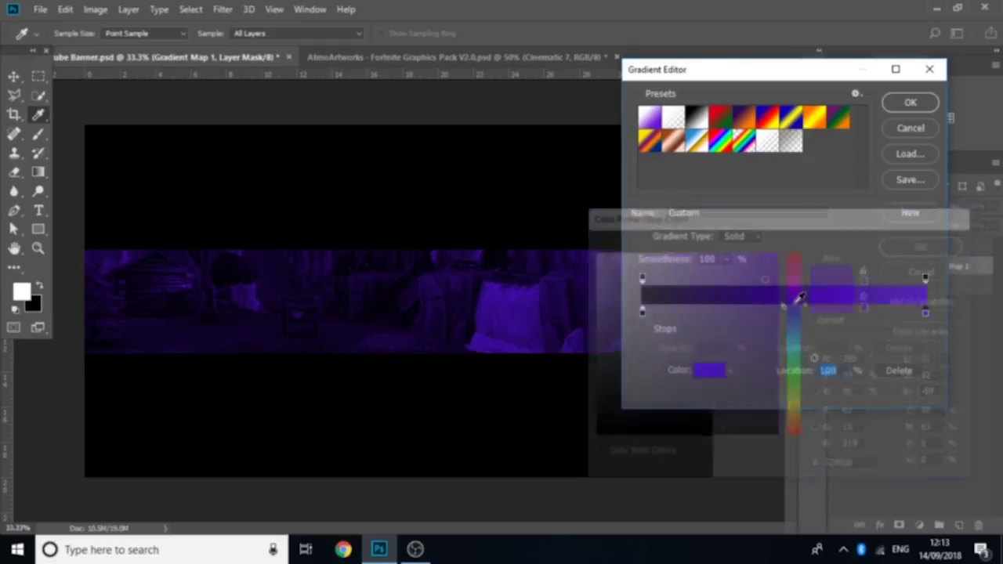
mouse_move(926, 316)
left_mouse_down()
mouse_move(838, 314)
mouse_move(854, 316)
left_mouse_up()
key("Return")
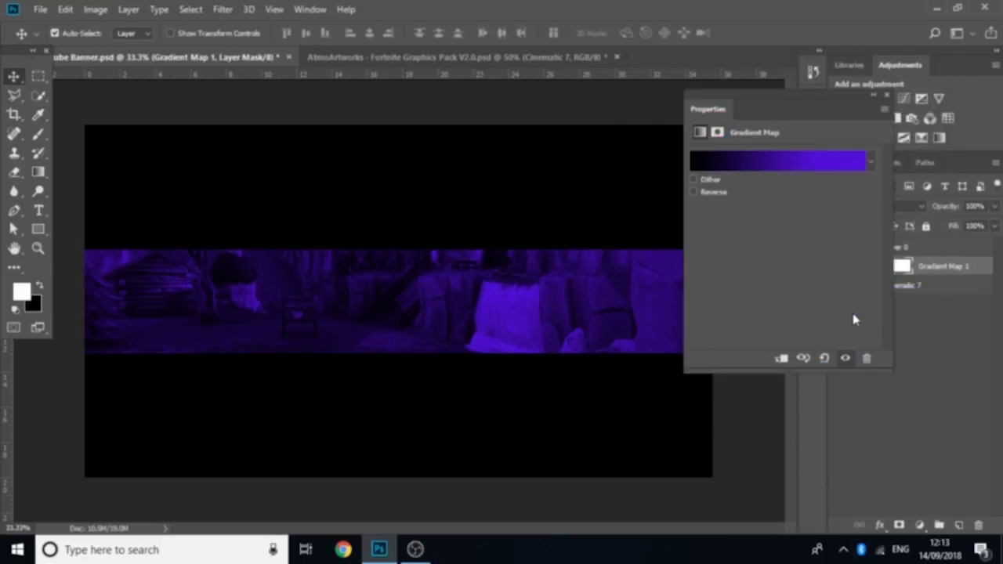
Step: Add a slightly darker Brightness/Contrast layer and a two-point Curves adjustment for contrast
left_click(888, 96)
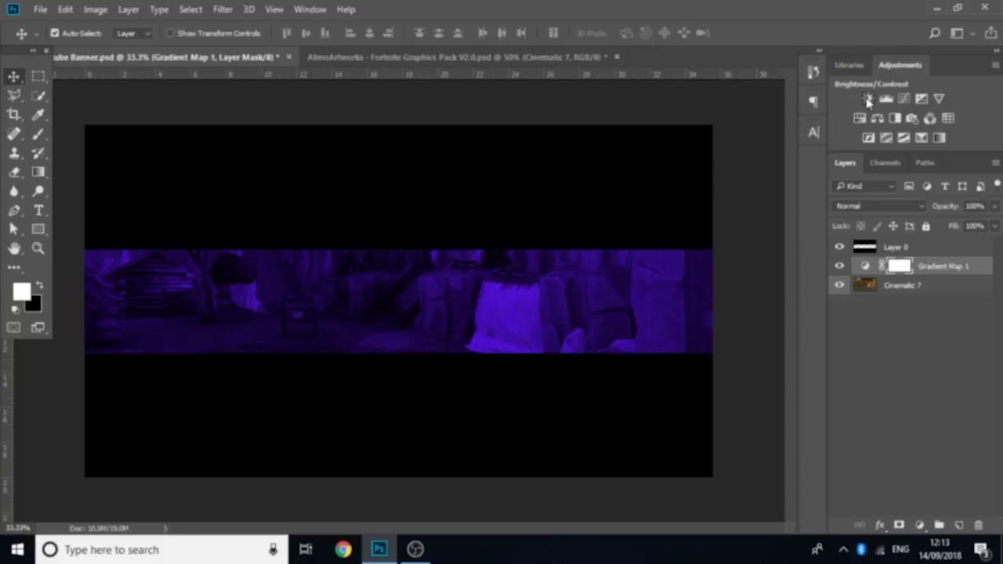
left_click(867, 99)
left_click_drag(779, 191, 785, 197)
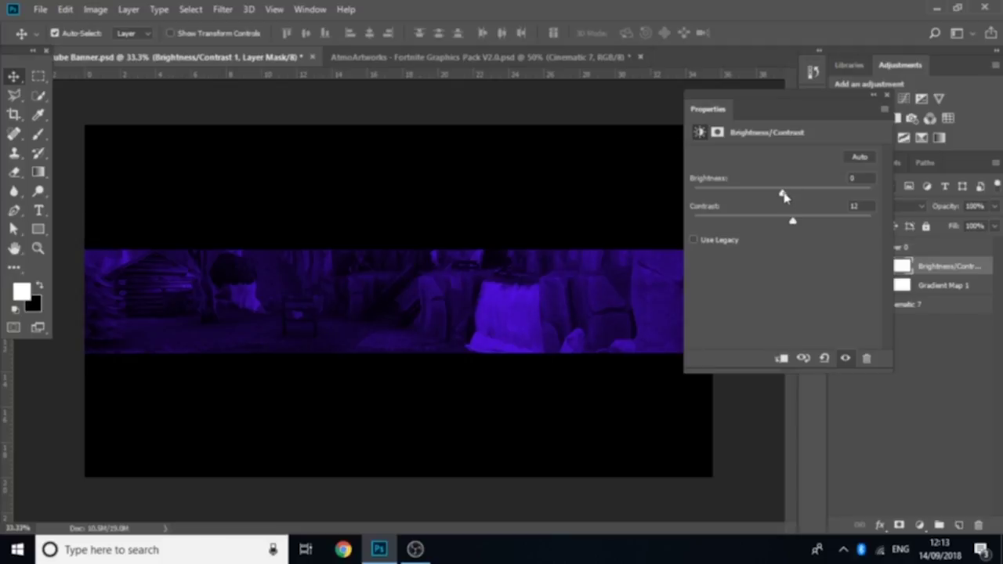
left_click(887, 95)
left_click(905, 99)
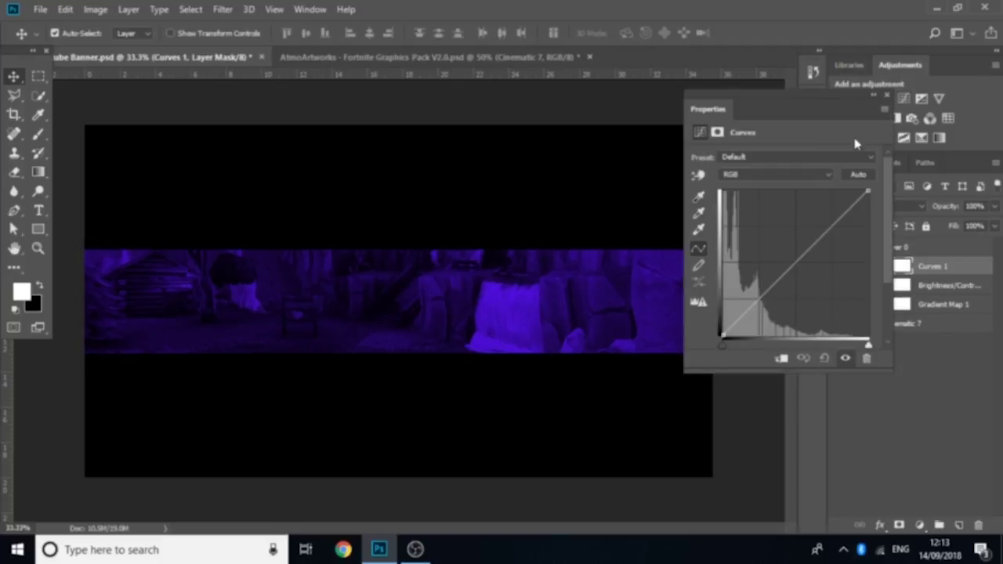
left_click(827, 221)
left_click(757, 298)
left_click_drag(757, 298, 761, 298)
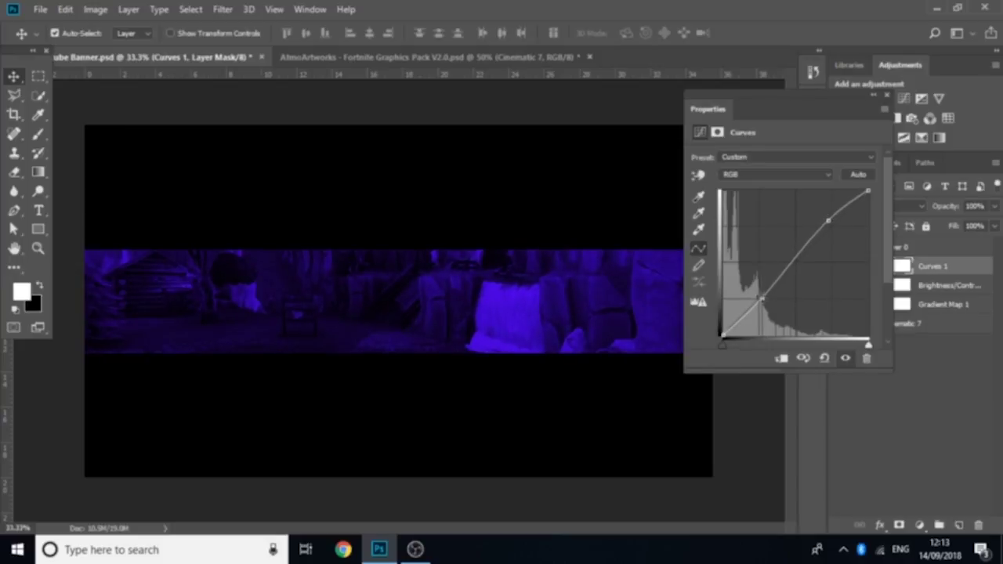
Step: Add an Exposure layer to brighten the scene and a Color Balance shifting midtones toward cyan
left_click(922, 99)
left_click_drag(783, 194, 790, 249)
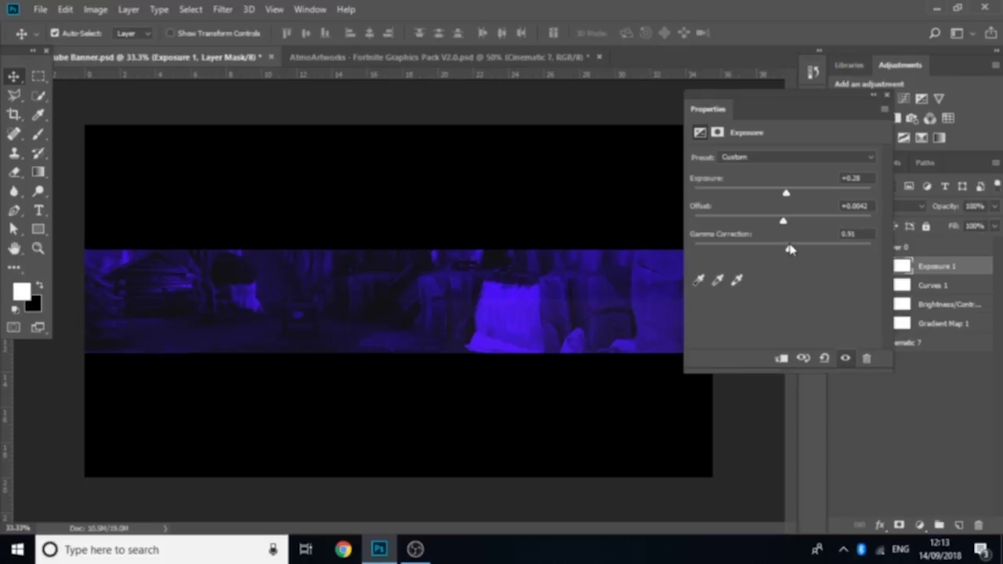
left_click(886, 95)
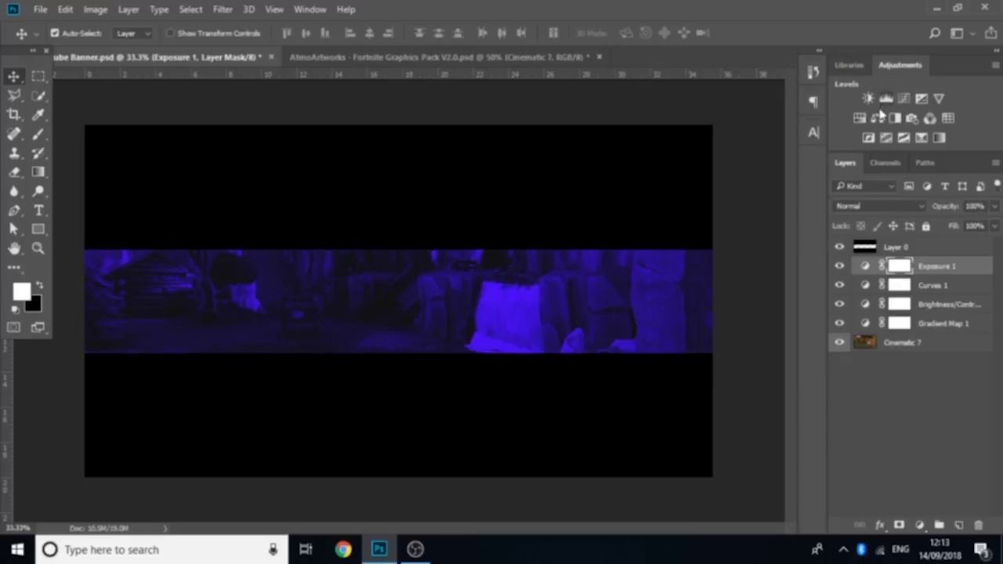
left_click(877, 119)
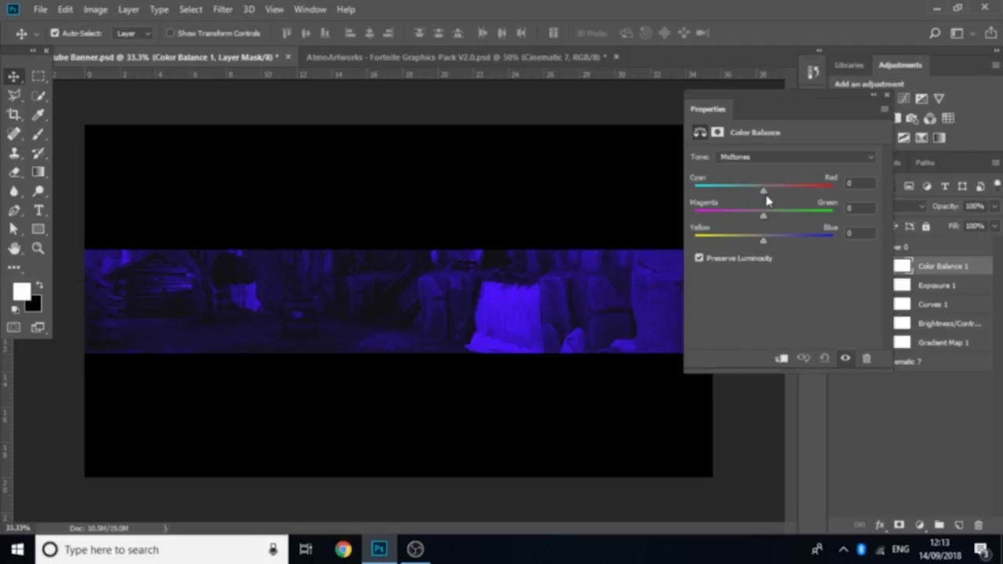
left_click_drag(762, 194, 766, 244)
left_click(887, 95)
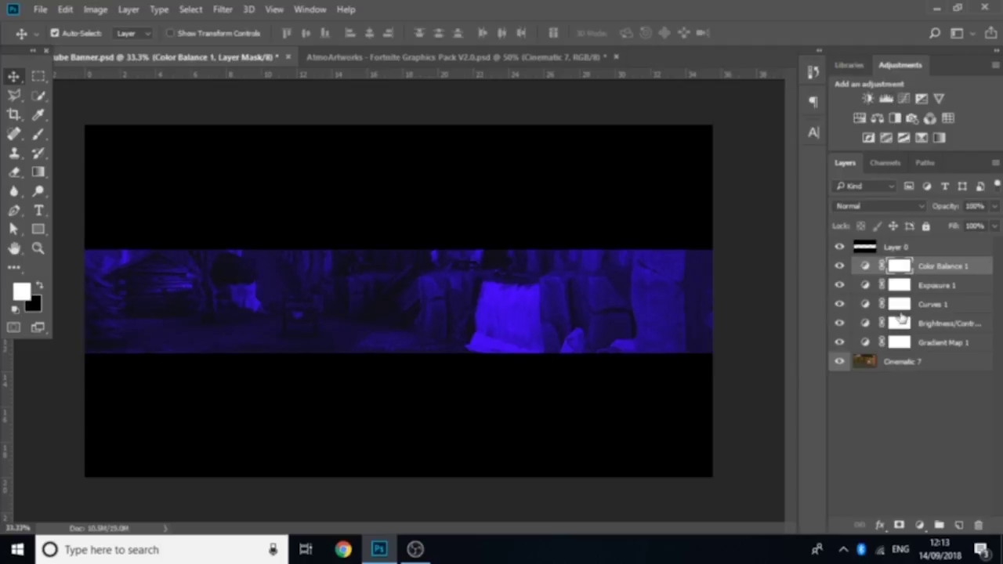
Step: Group the five adjustment layers into Group 1 and toggle it to compare
left_click(969, 347, "shift")
key("ctrl+g")
left_click(839, 266)
left_click(839, 266)
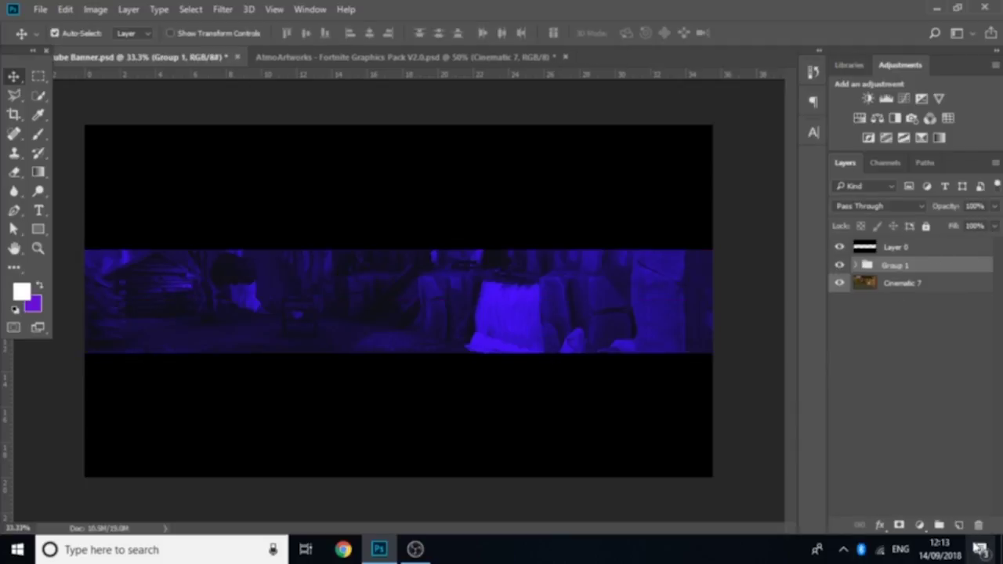
Step: On a new layer, paint a large soft white glow at the scene's centre at about half opacity
left_click(958, 525)
key("b")
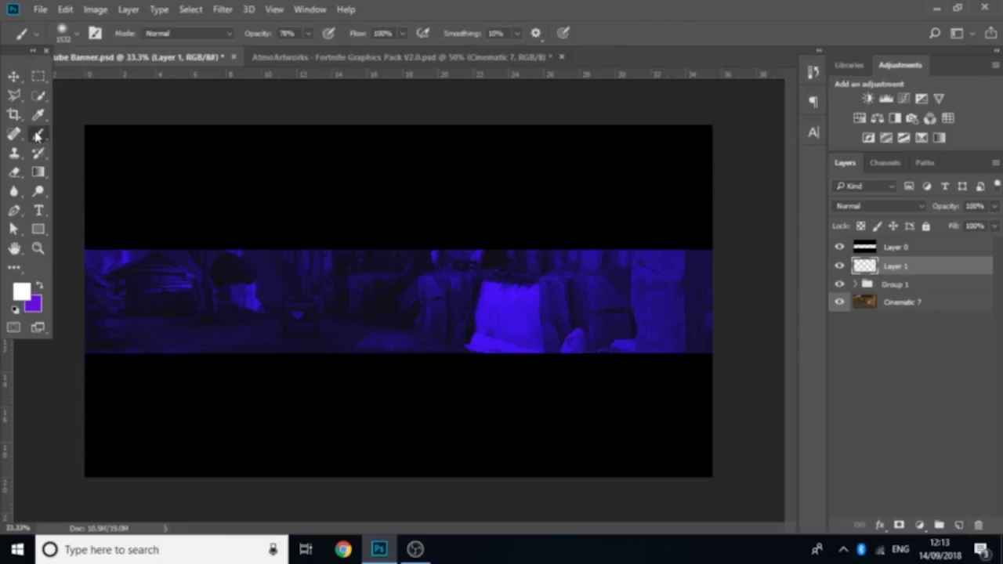
mouse_move(405, 235)
left_mouse_down()
mouse_move(319, 233)
mouse_move(367, 228)
left_mouse_up()
key("ctrl+semicolon")
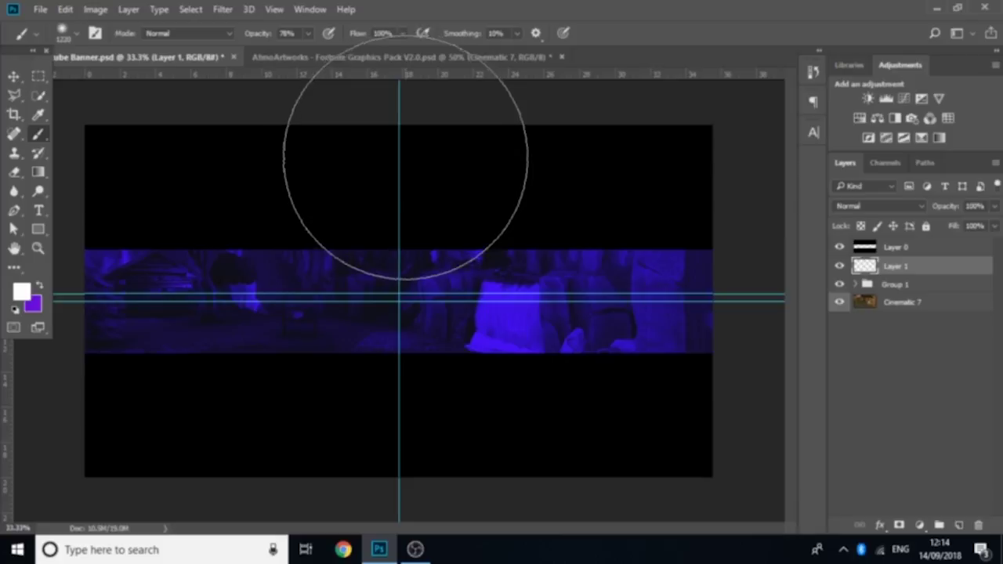
left_click(401, 157)
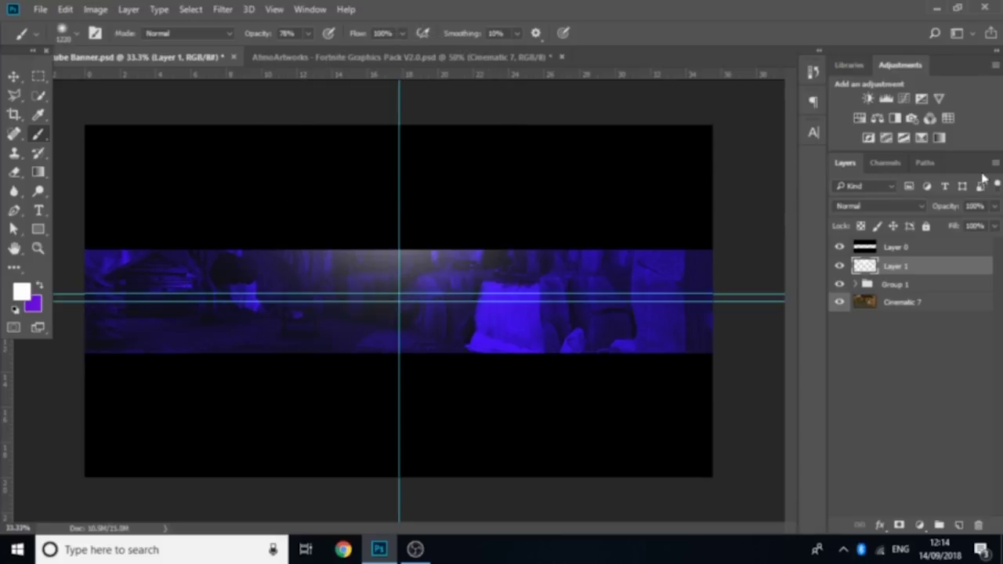
left_click_drag(993, 206, 962, 226)
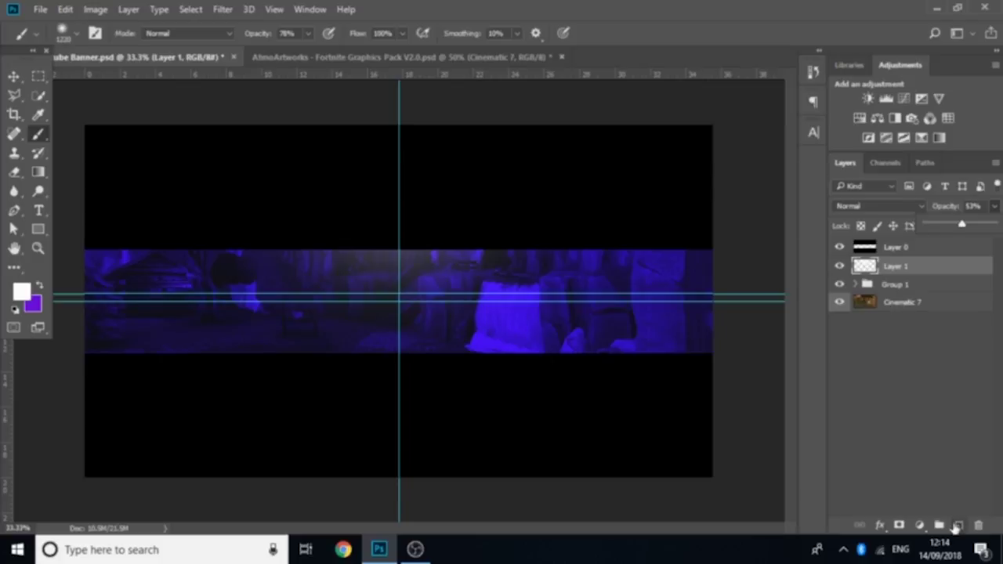
Step: On another new layer, paint black (000000) over both ends of the scene and set opacity to 54%
left_click(957, 523)
key("i")
left_click(22, 292)
type("000000")
key("Return")
key("b")
mouse_move(650, 224)
left_mouse_down()
mouse_move(671, 190)
mouse_move(671, 447)
left_mouse_up()
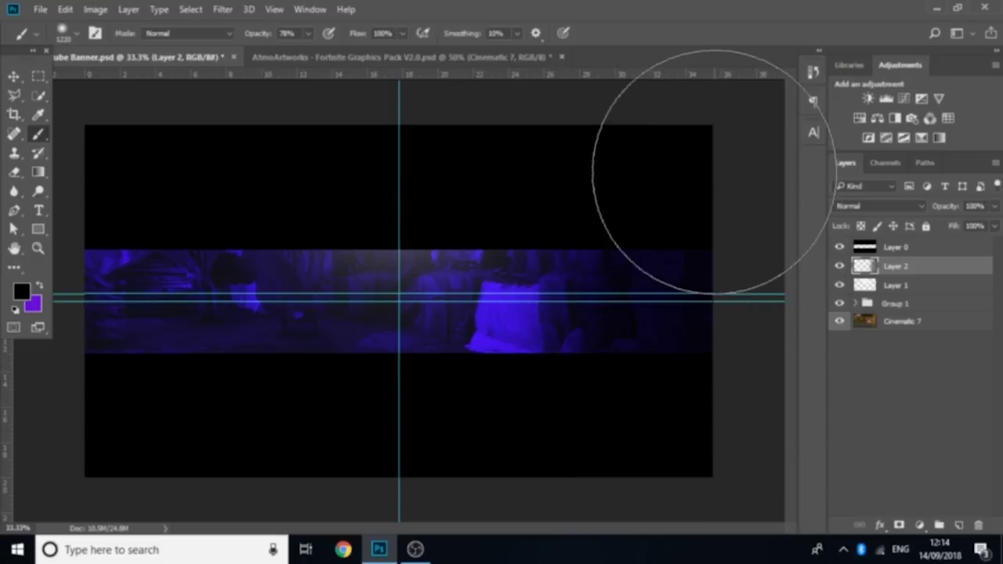
left_click_drag(100, 78, 79, 388)
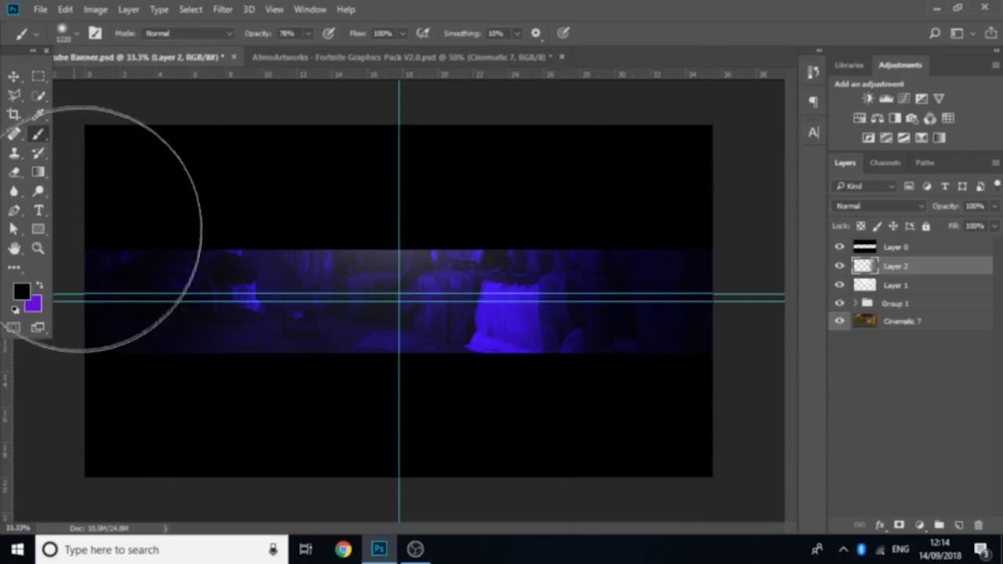
left_click_drag(992, 205, 943, 227)
left_click_drag(946, 227, 964, 227)
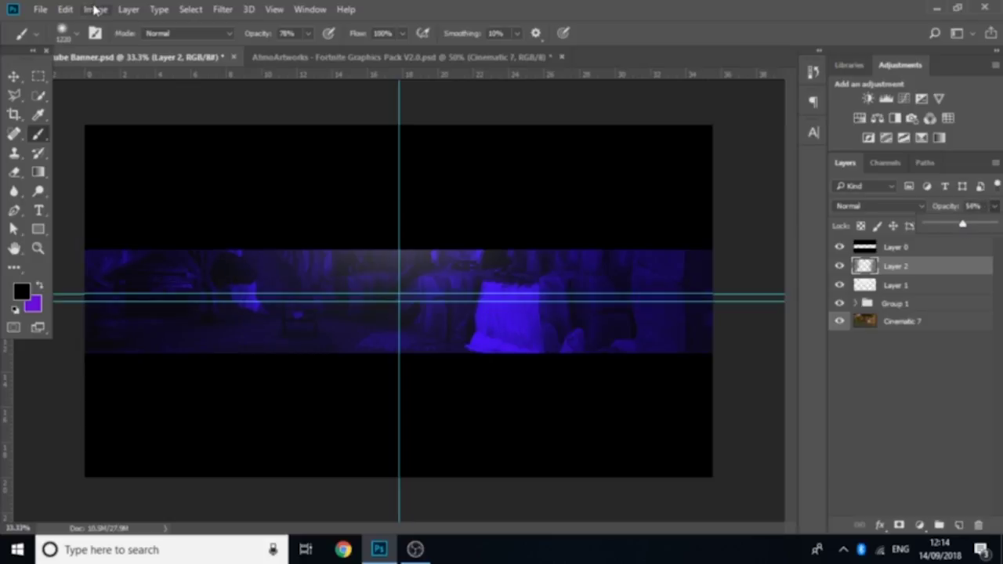
left_click(12, 76)
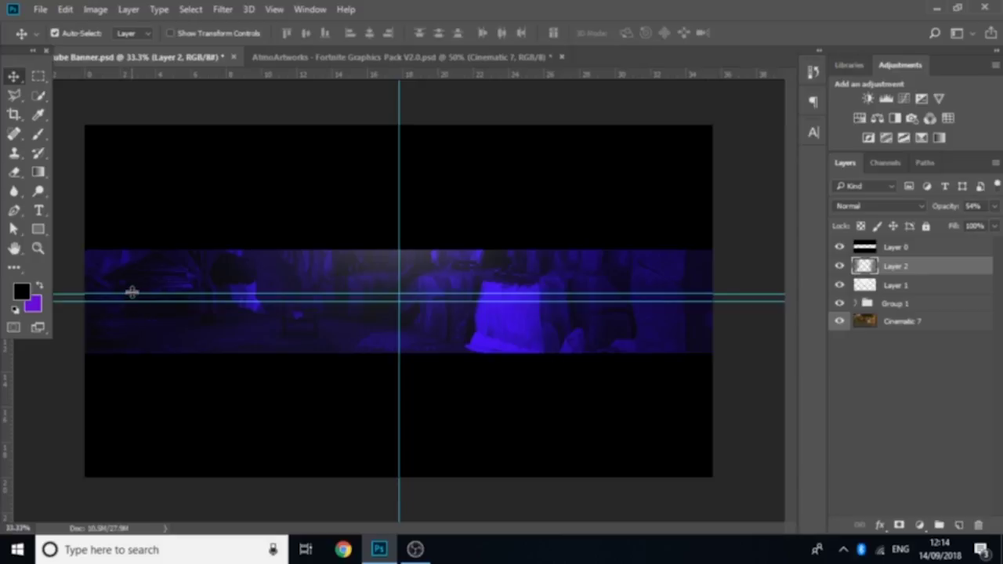
Step: Hide the canvas guides with Ctrl+; and launch Chrome from the taskbar
key("ctrl")
key("ctrl+semicolon")
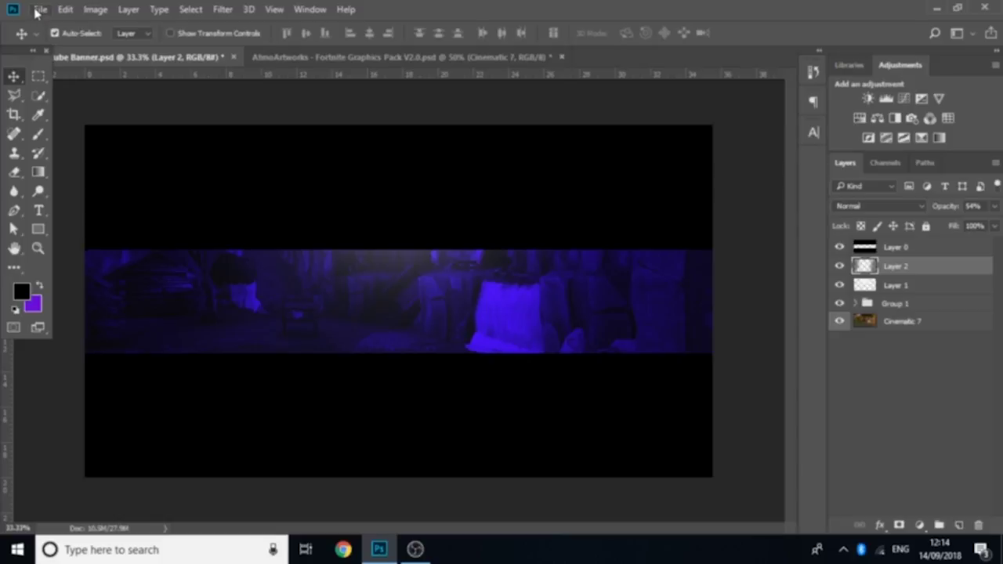
left_click(343, 550)
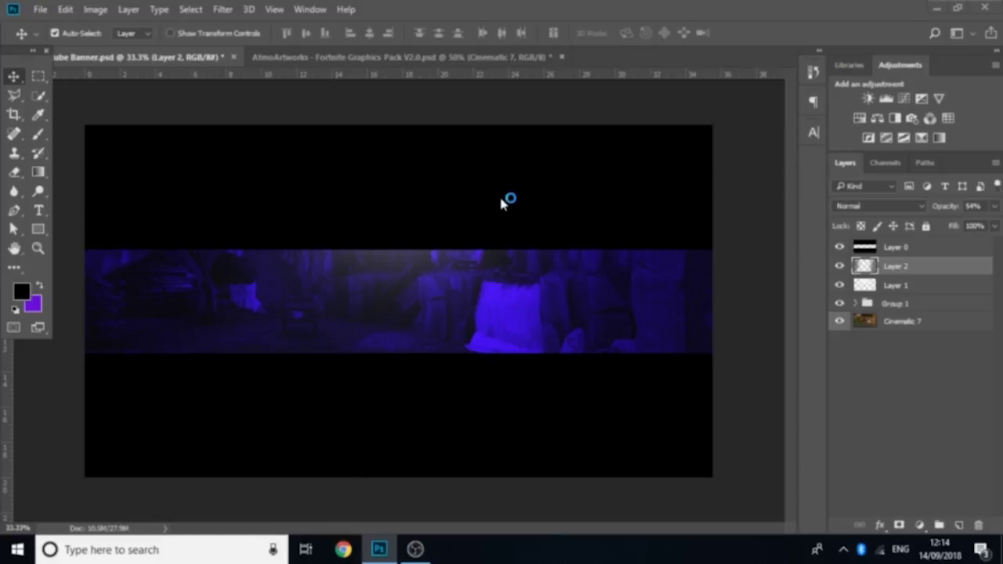